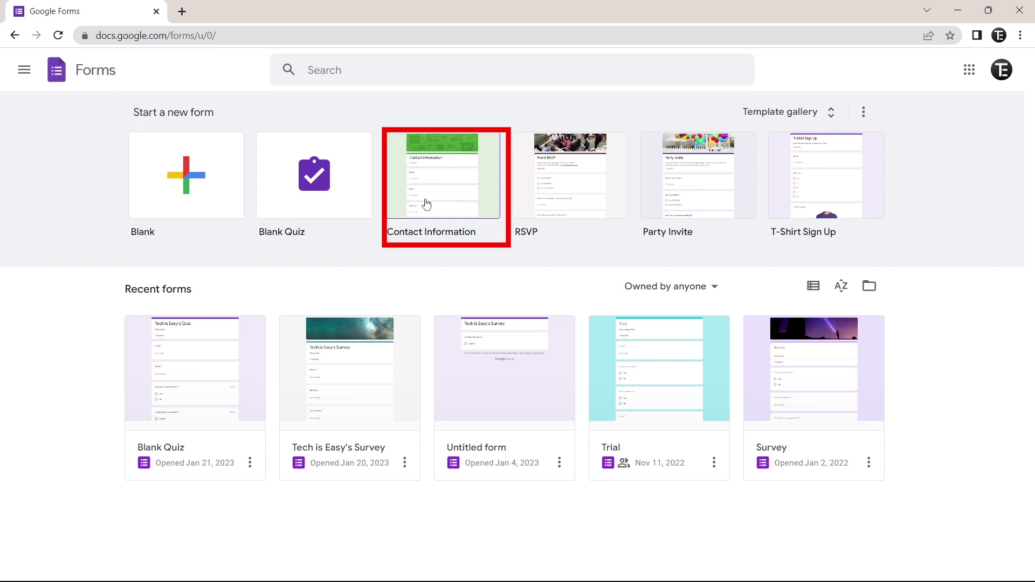
pyautogui.click(439, 189)
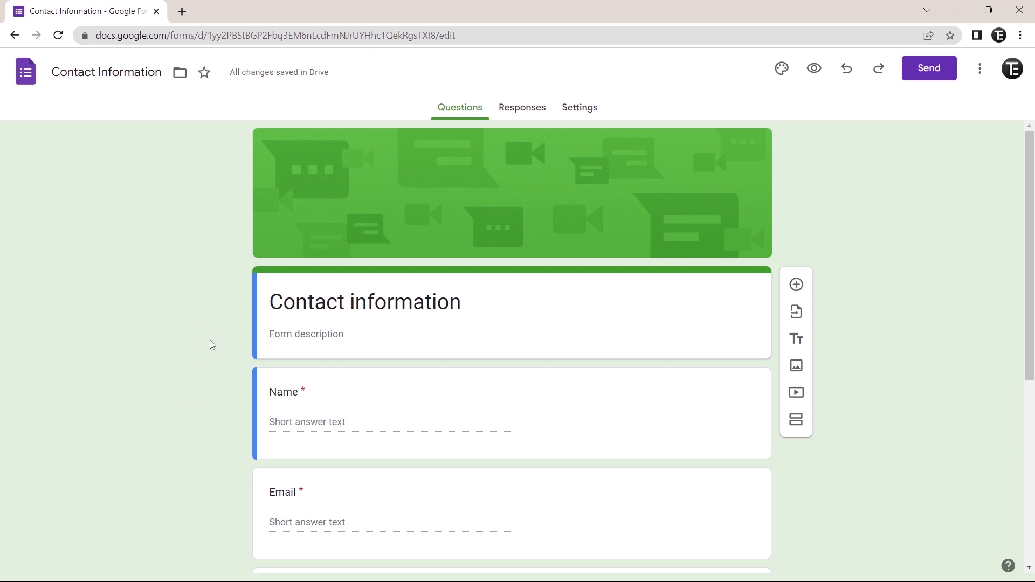
pyautogui.scroll(-4, 192, 390)
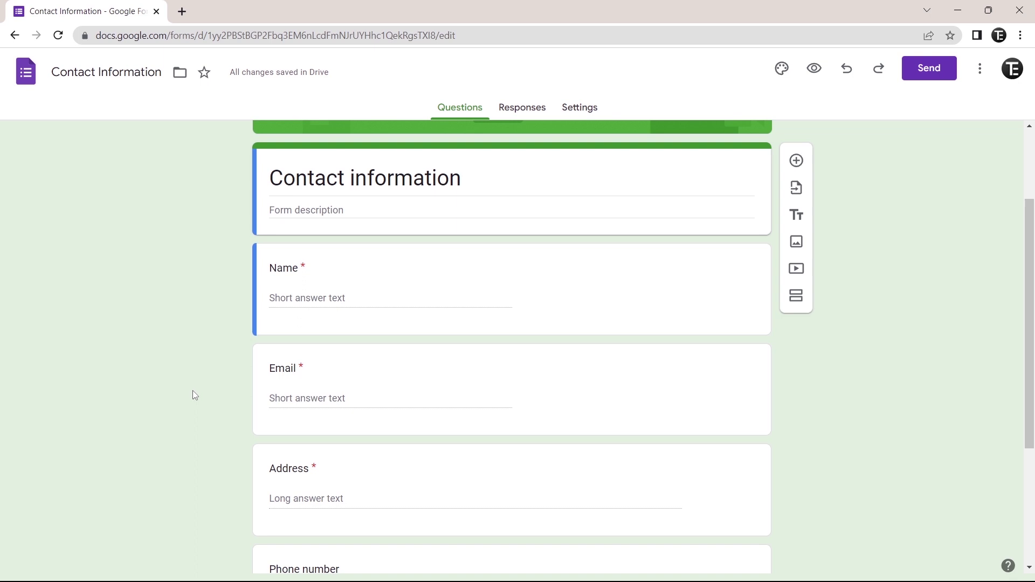
pyautogui.scroll(-3, 193, 396)
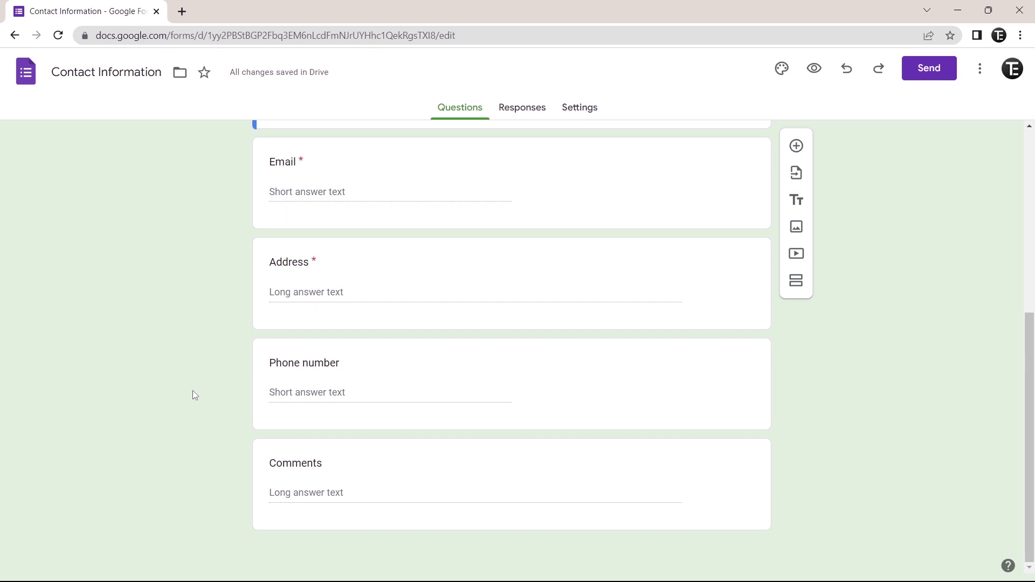
pyautogui.scroll(6, 193, 391)
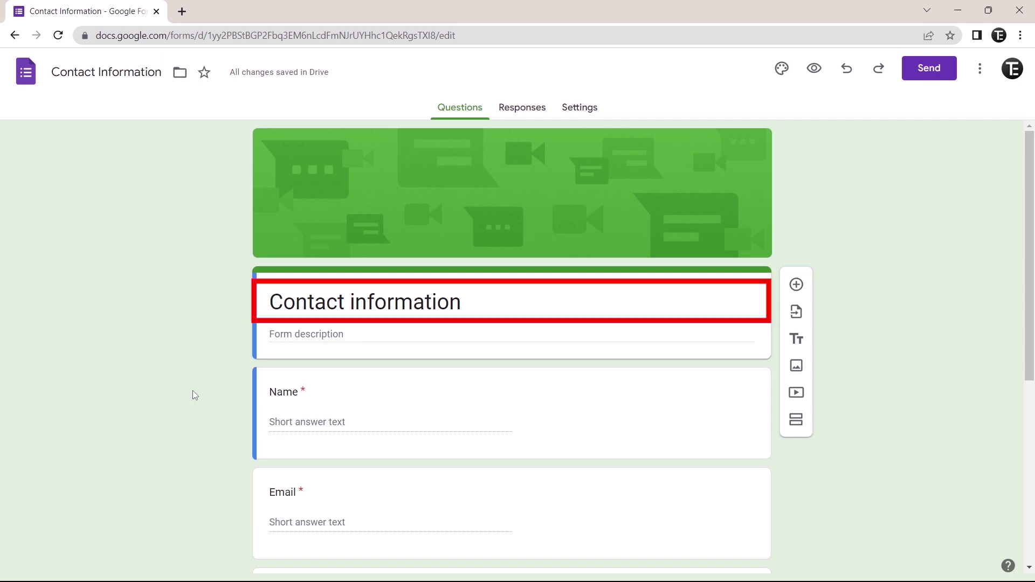
# - Change the form title from 'Contact information' to 'Contact Us'
pyautogui.click(464, 305)
pyautogui.hotkey('ctrl', 'BackSpace')
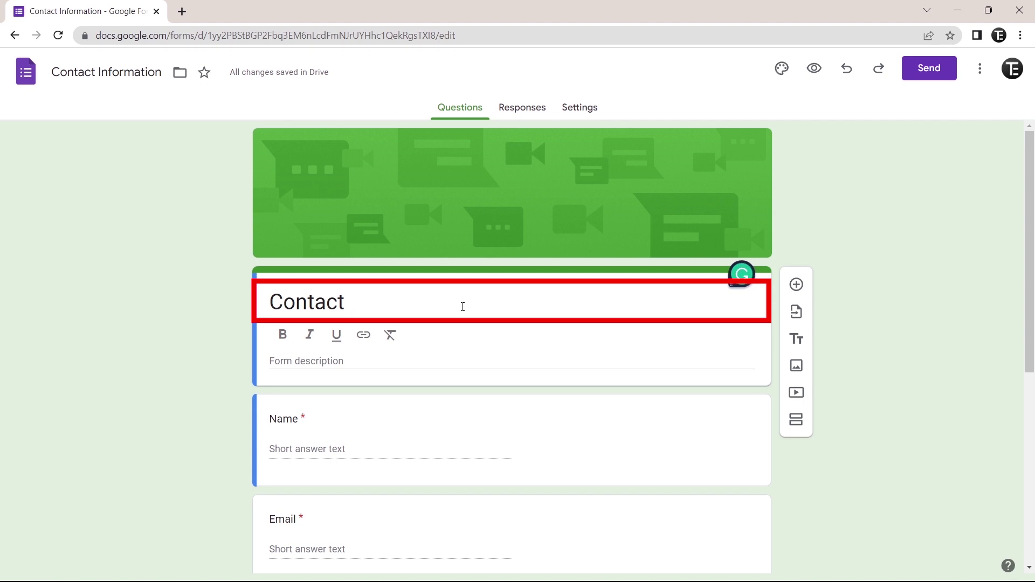
pyautogui.write('Us')
pyautogui.click(215, 371)
# - Delete the Address question from the form
pyautogui.scroll(-1, 215, 371)
pyautogui.scroll(-2, 214, 372)
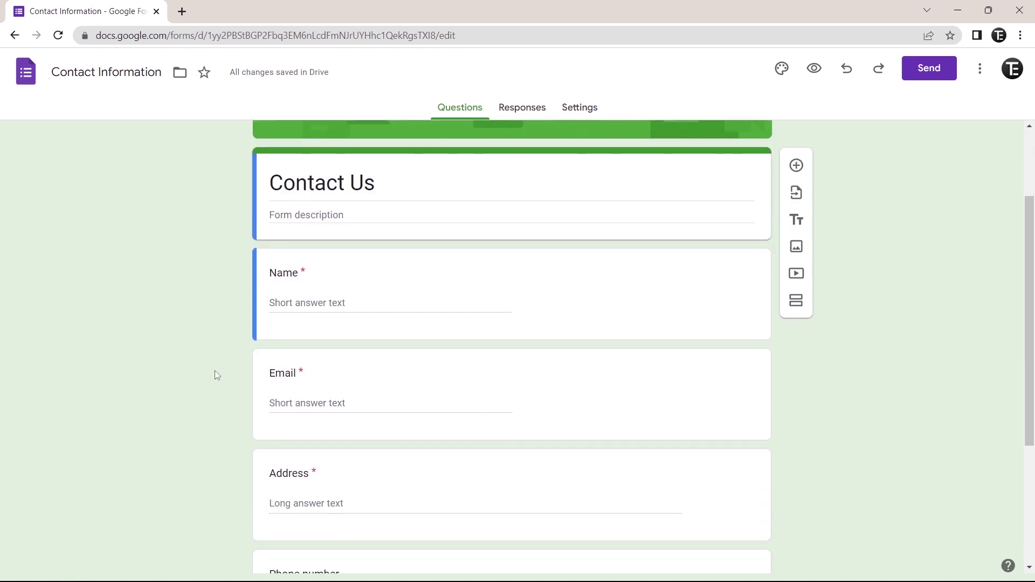
pyautogui.click(428, 475)
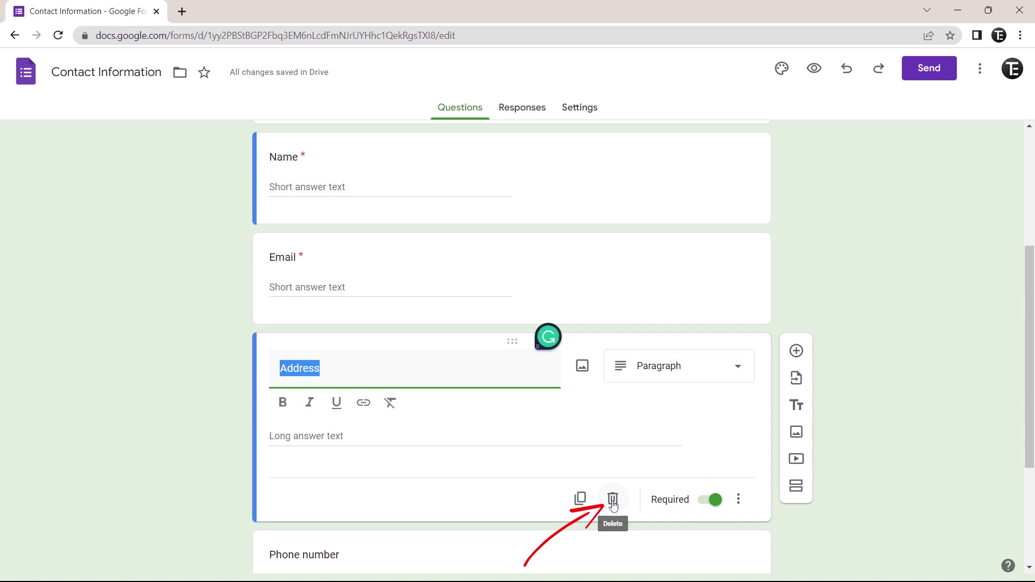
pyautogui.click(612, 500)
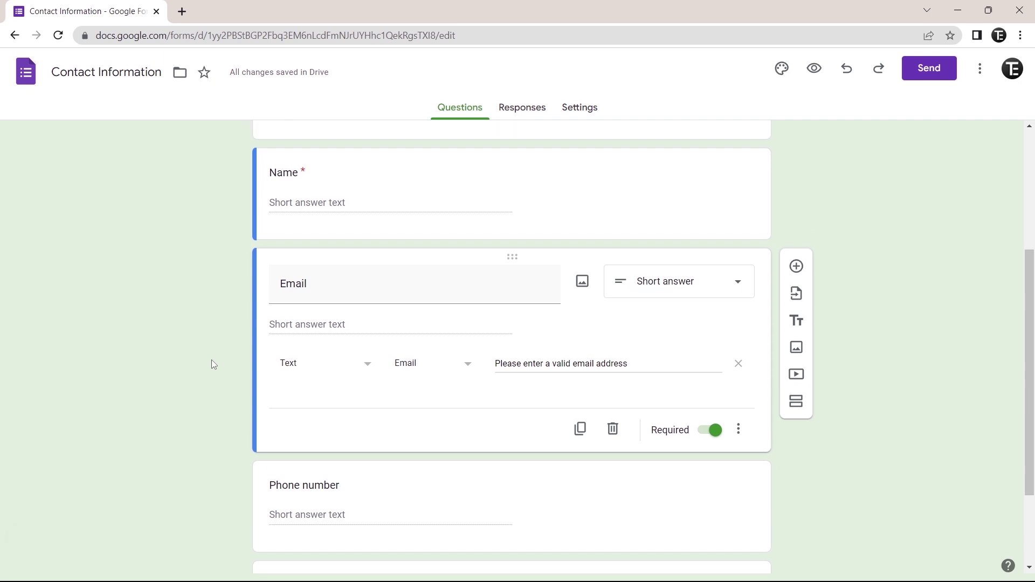
# - Add a new question below Email asking 'Will you buy our product?'
pyautogui.click(796, 269)
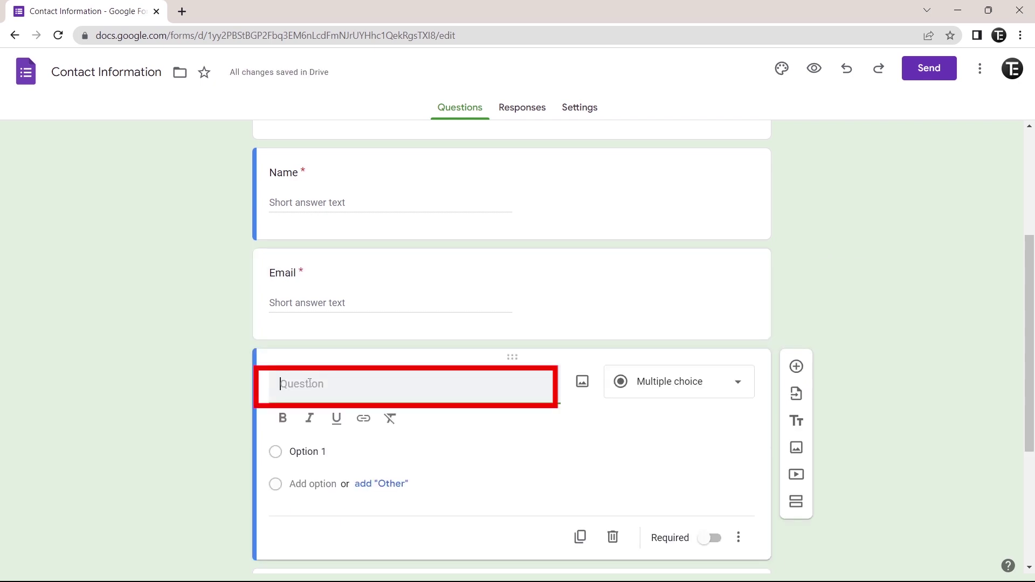
pyautogui.scroll(-1, 310, 383)
pyautogui.write('How dod')
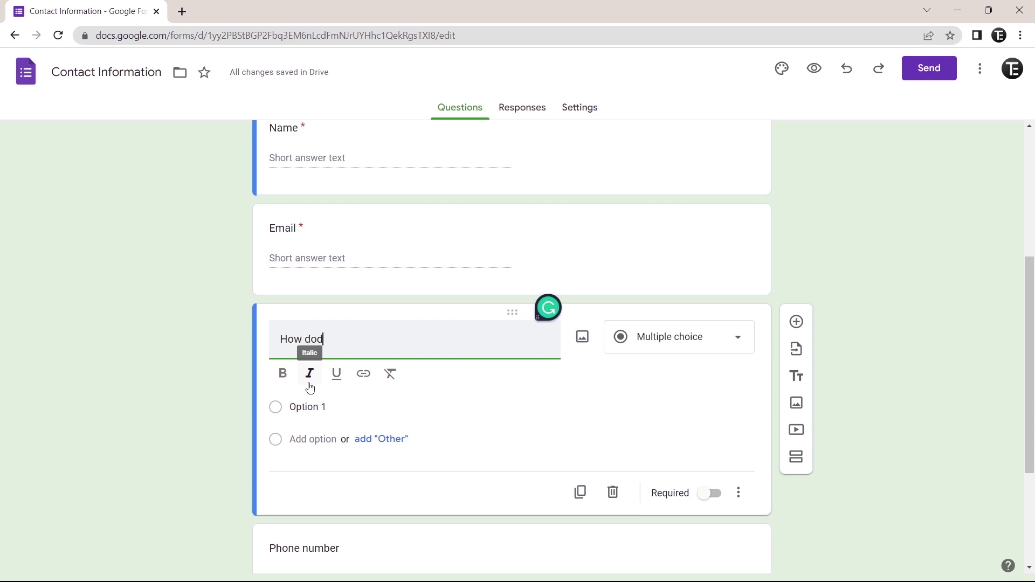
pyautogui.press('BackSpace')
pyautogui.press('BackSpace')
pyautogui.press('BackSpace')
pyautogui.press('BackSpace')
pyautogui.press('BackSpace')
pyautogui.press('BackSpace')
pyautogui.press('BackSpace')
pyautogui.write('Will you buy our product?')
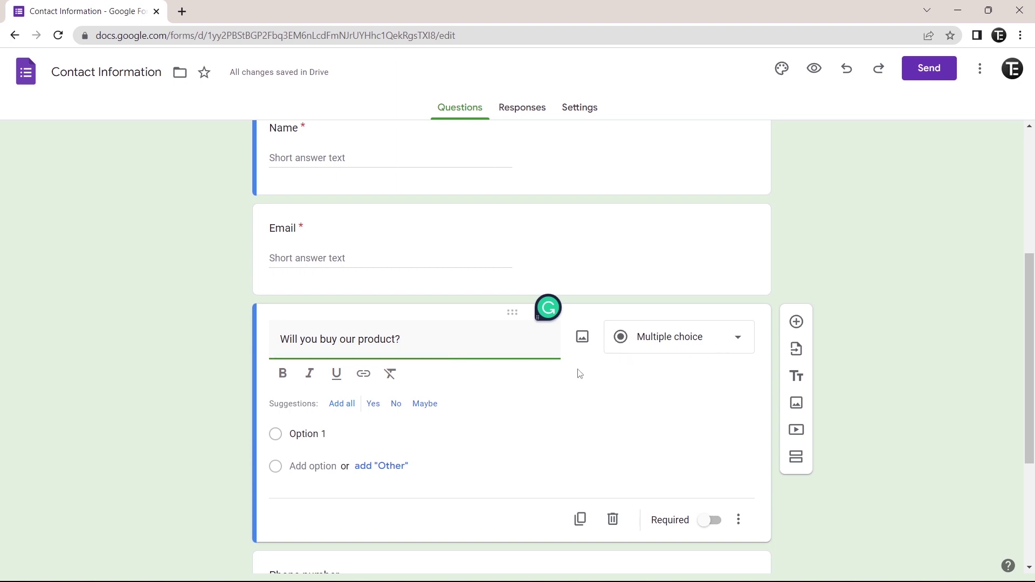
# - Keep the question type as Multiple choice and select the Option 1 placeholder
pyautogui.click(737, 345)
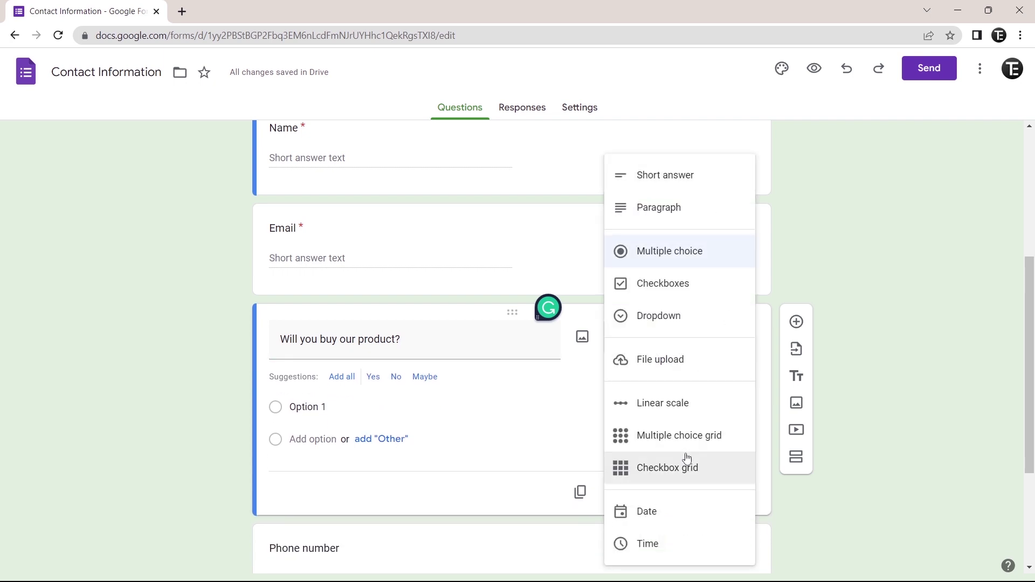
pyautogui.click(648, 259)
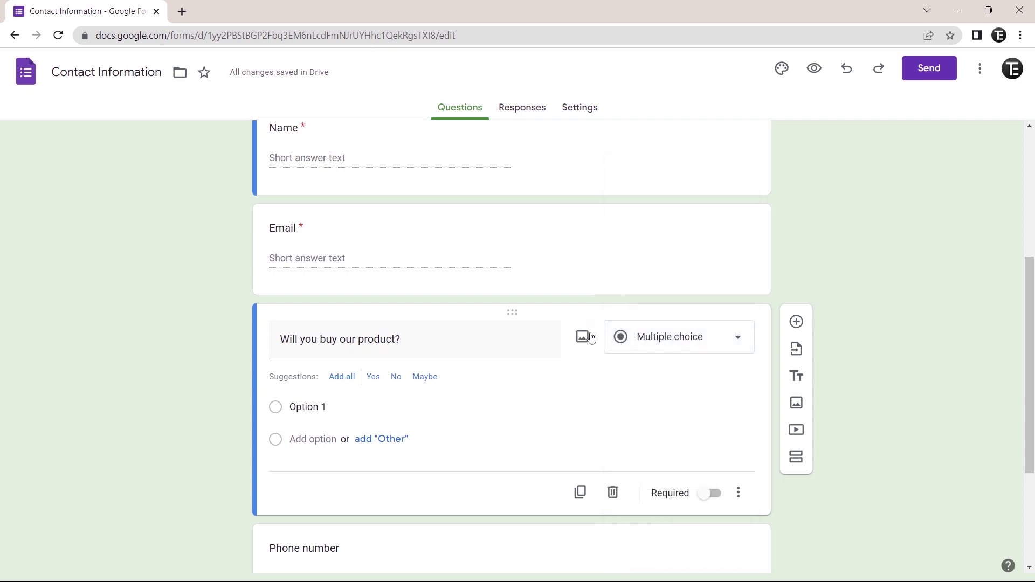
pyautogui.click(343, 408)
# - Paste Yes and No as the answers, then move the question below Comments
pyautogui.write('Yes No')
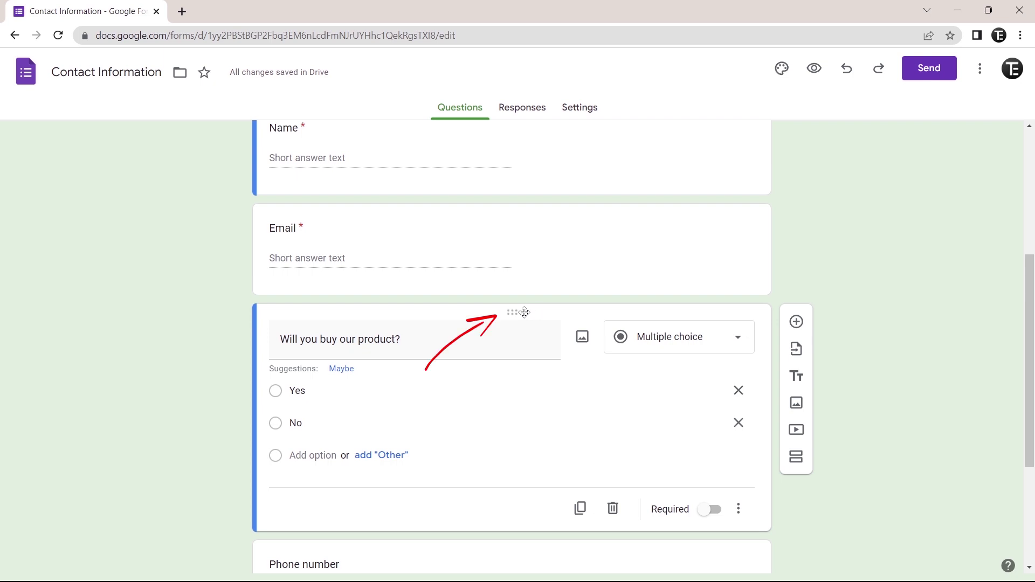
pyautogui.moveTo(523, 310); pyautogui.dragTo(513, 566)
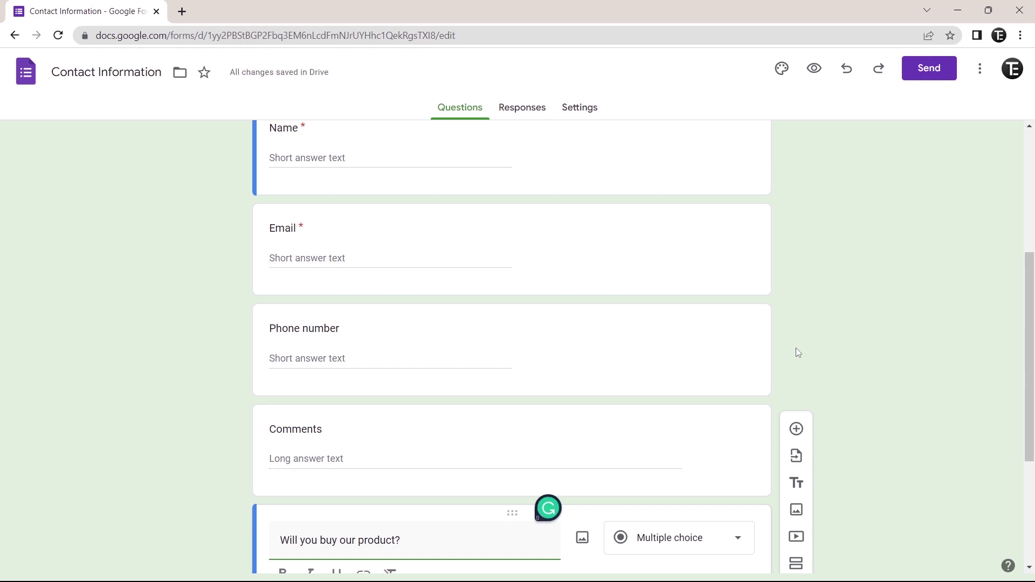
pyautogui.scroll(5, 795, 188)
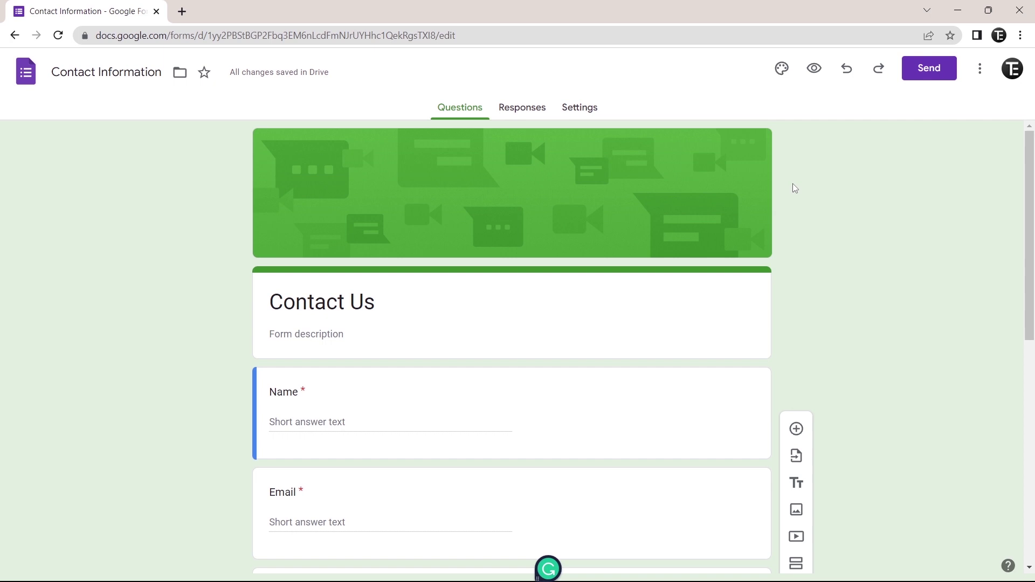
# - Preview the Contact Us form as respondents see it and scroll through it
pyautogui.click(815, 74)
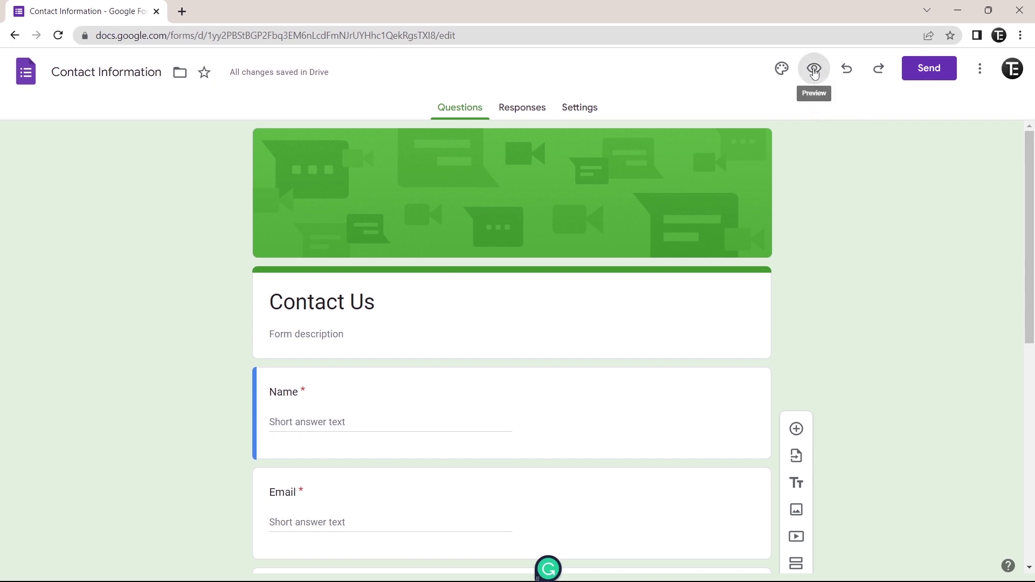
pyautogui.scroll(-6, 255, 278)
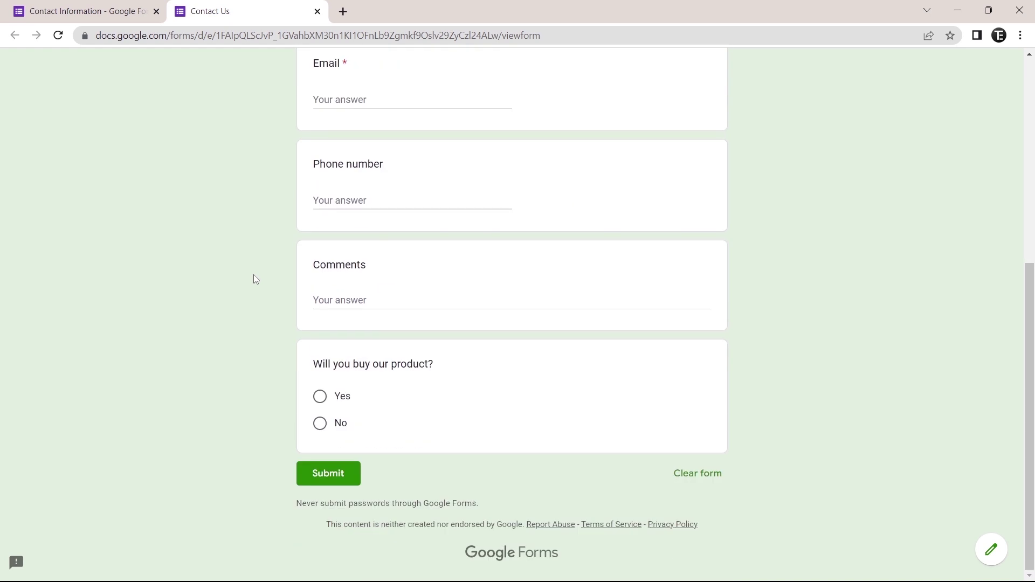
pyautogui.scroll(6, 255, 279)
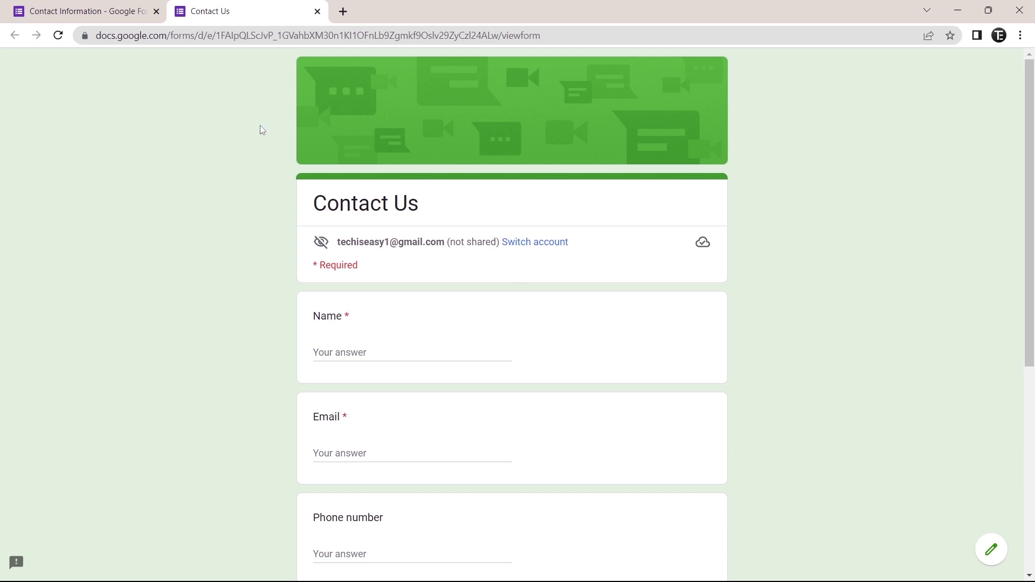
# - In a new tab, open the Tech is Easy site's Contact page in Google Sites
pyautogui.click(344, 12)
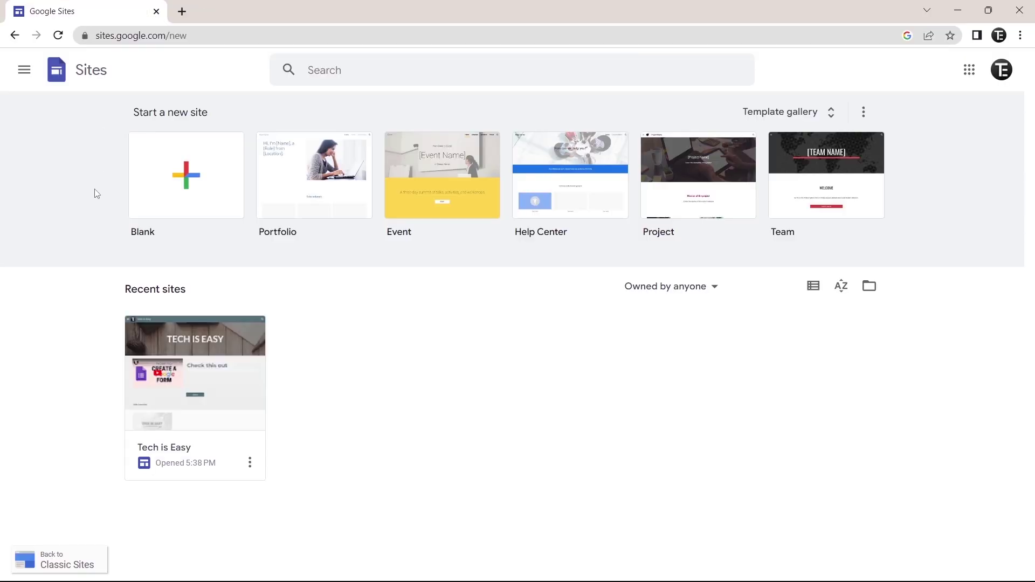
pyautogui.click(194, 343)
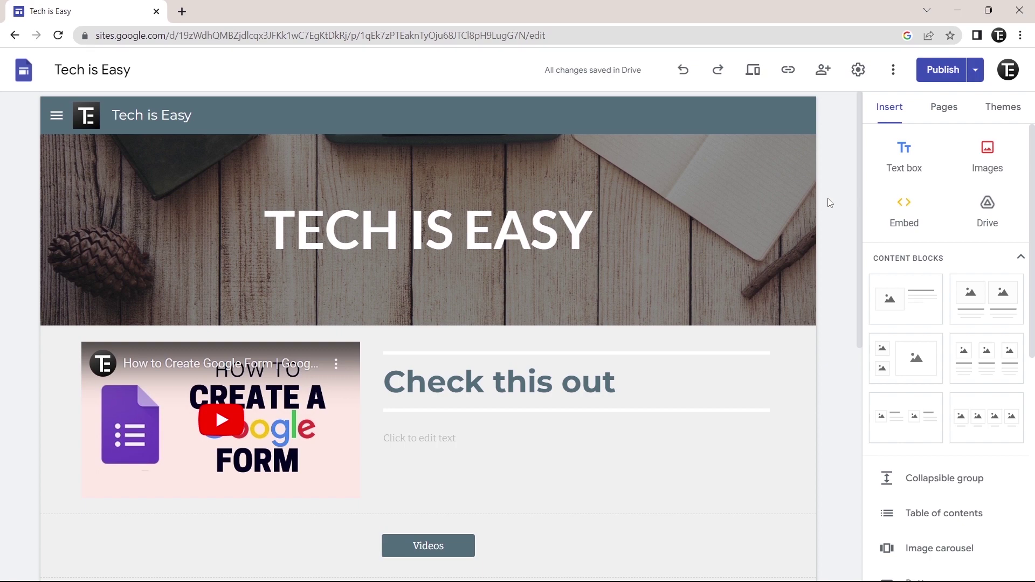
pyautogui.click(56, 117)
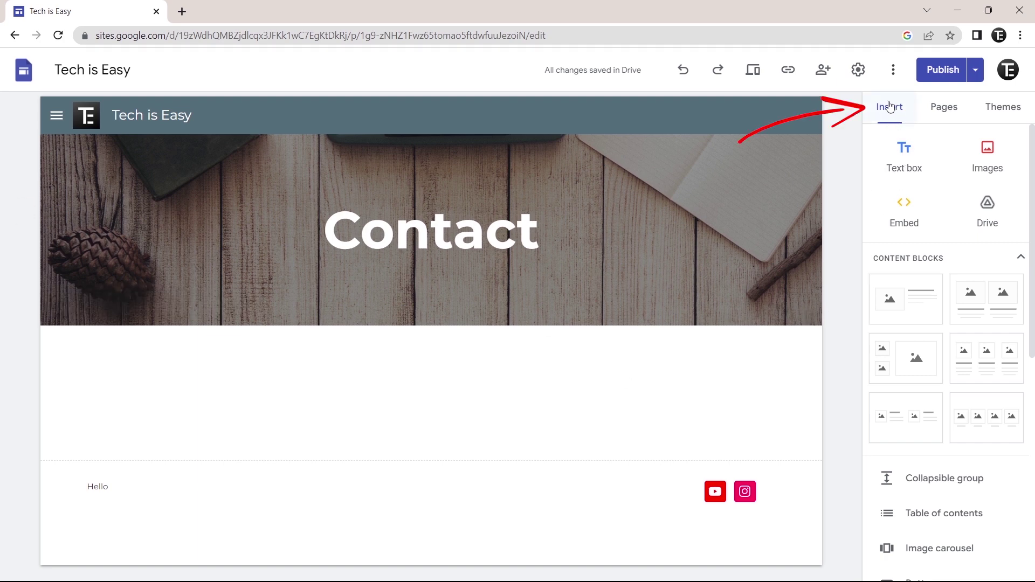
pyautogui.scroll(-4, 904, 372)
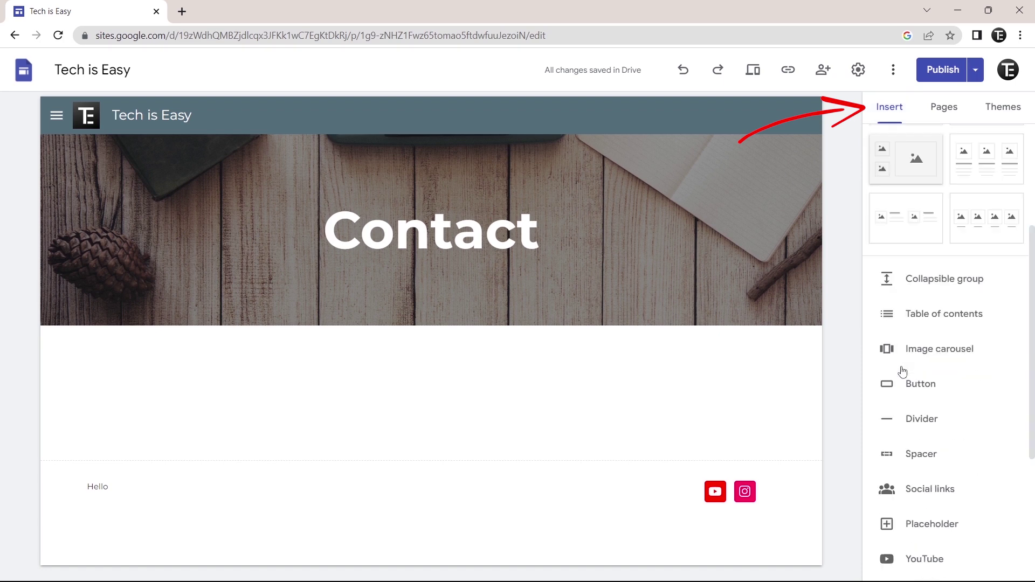
pyautogui.scroll(-4, 916, 356)
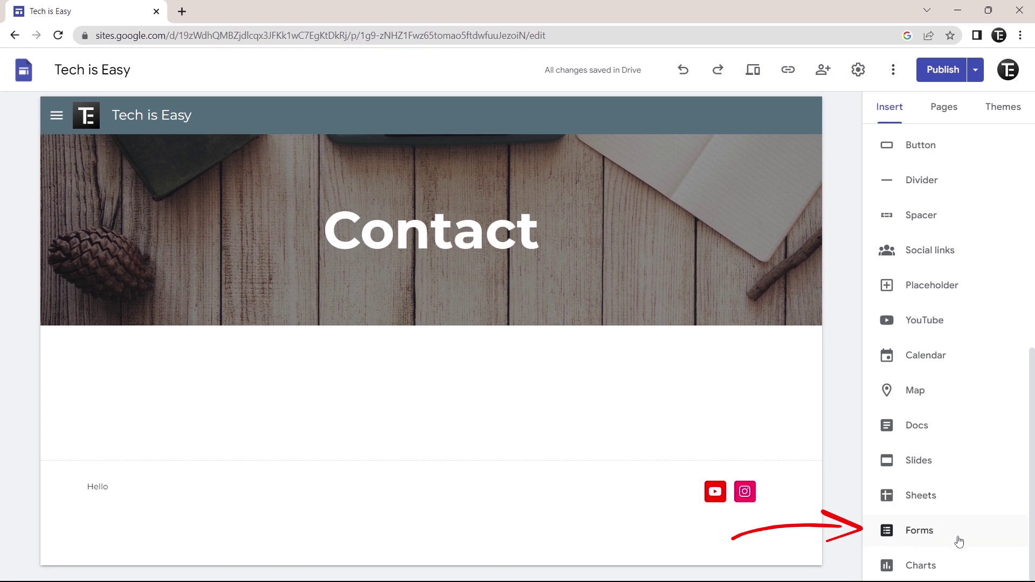
# - Insert the Contact Information form on the Contact page and stretch it to full width
pyautogui.click(921, 534)
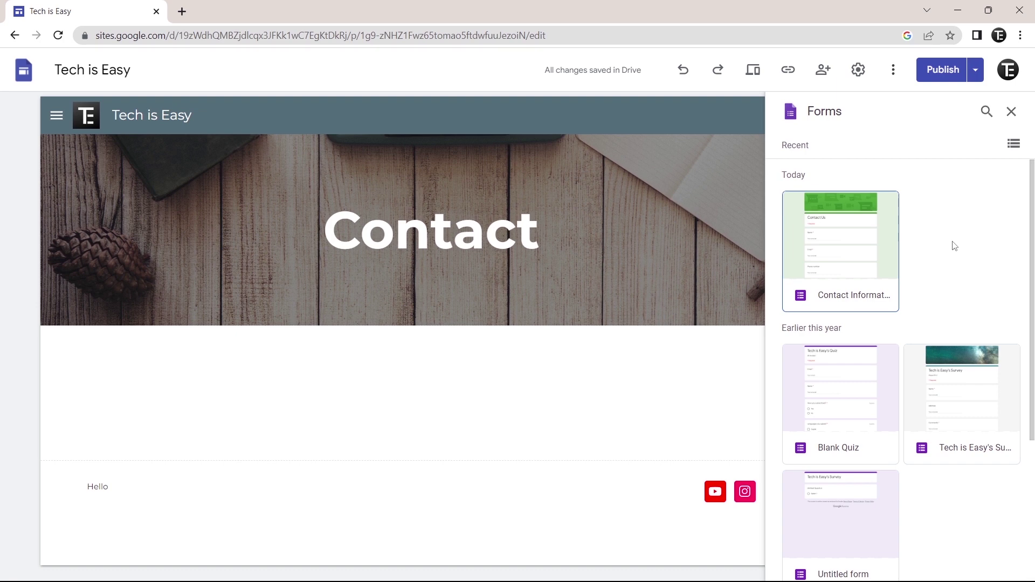
pyautogui.click(831, 257)
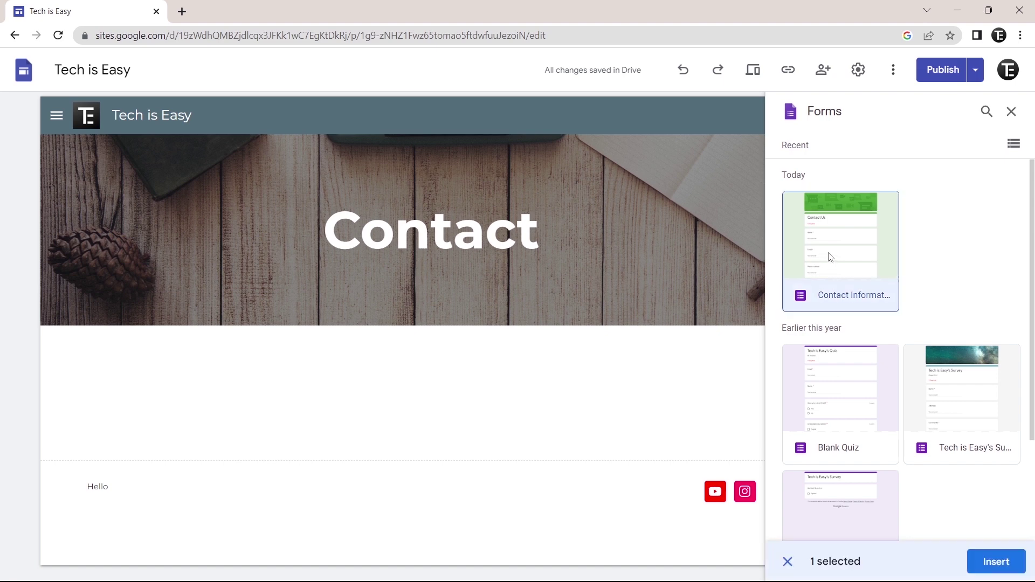
pyautogui.click(987, 562)
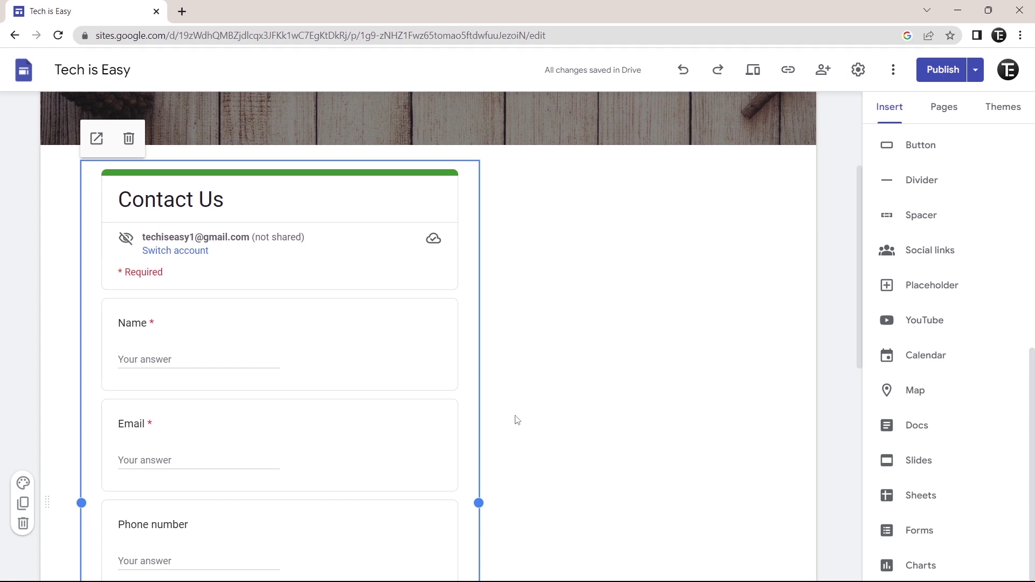
pyautogui.moveTo(479, 503); pyautogui.dragTo(751, 331)
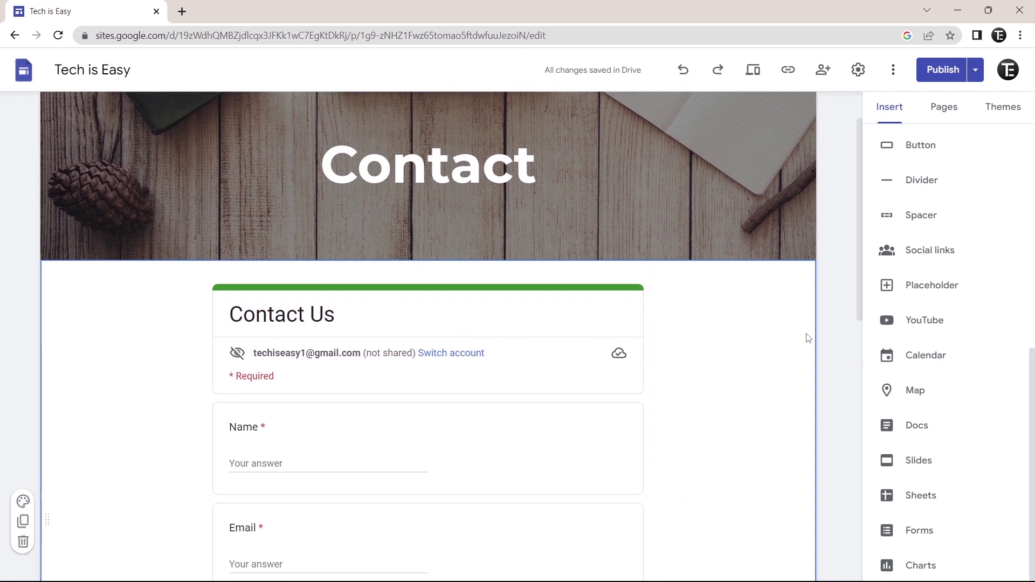
# - Preview the site and test the embedded form's Name field
pyautogui.click(753, 78)
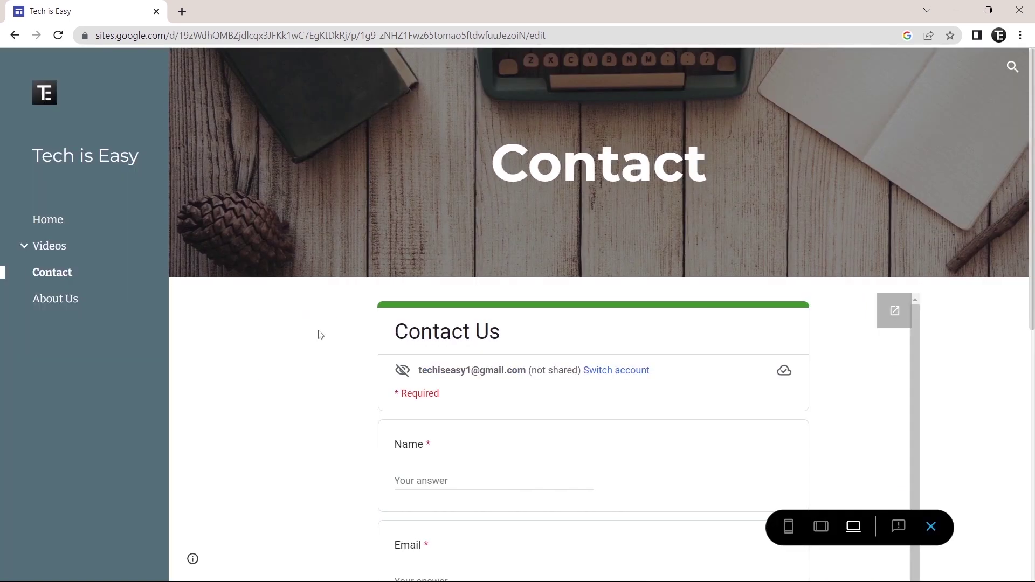
pyautogui.click(430, 469)
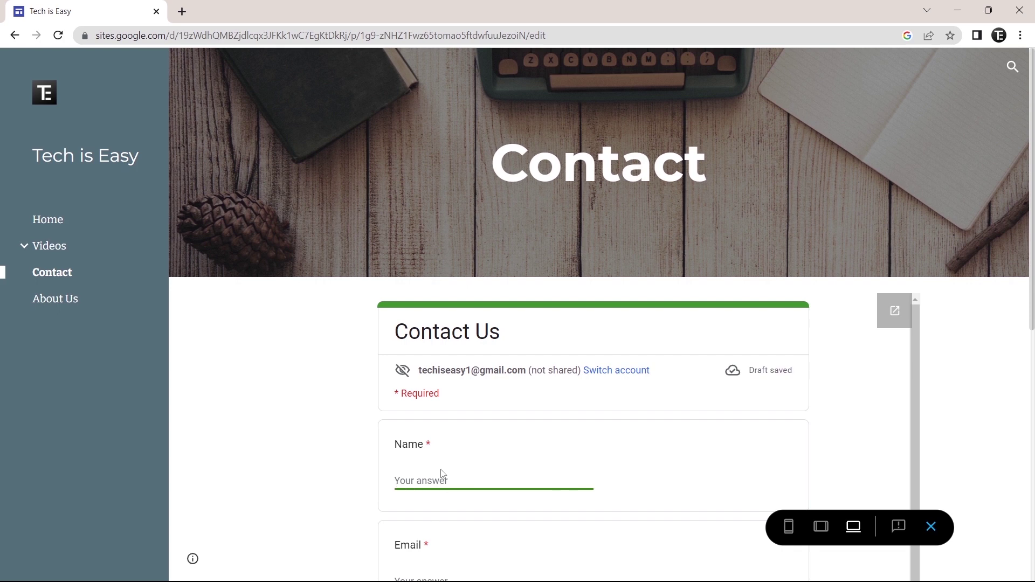